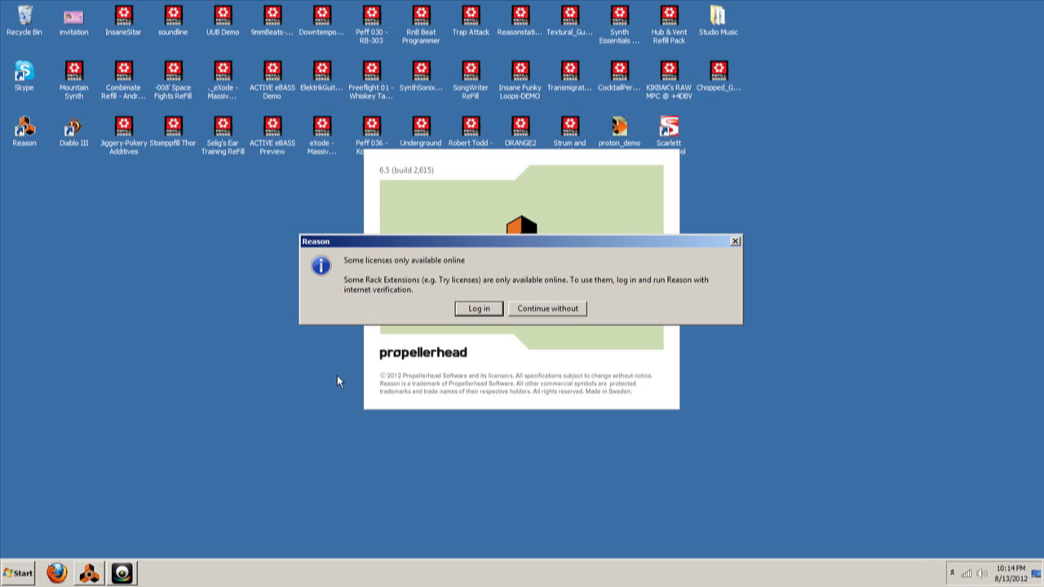
# Continue without the online licence login and dismiss the startup splash screen
pyautogui.click(567, 311)
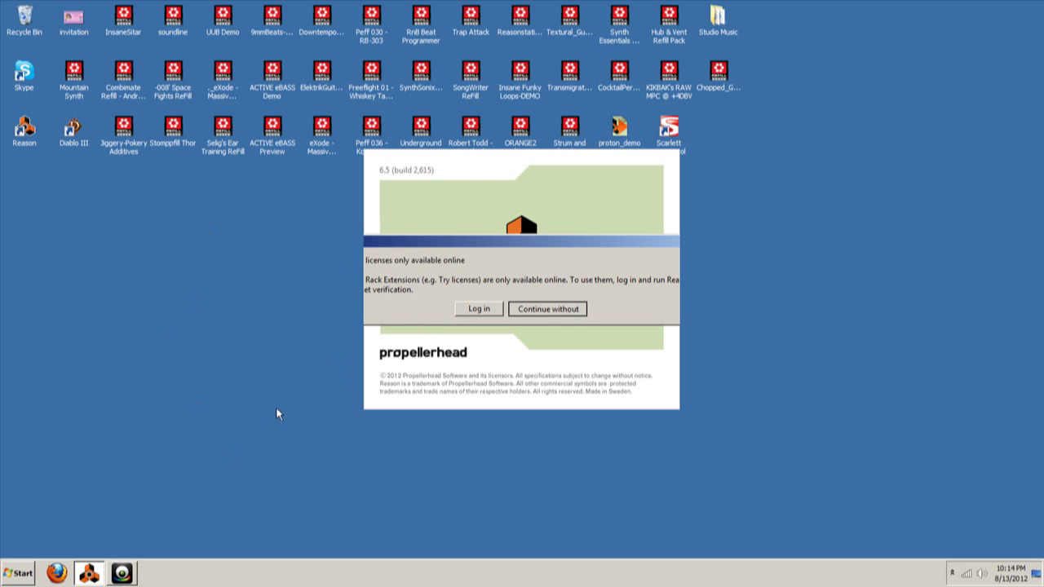
pyautogui.press('Return')
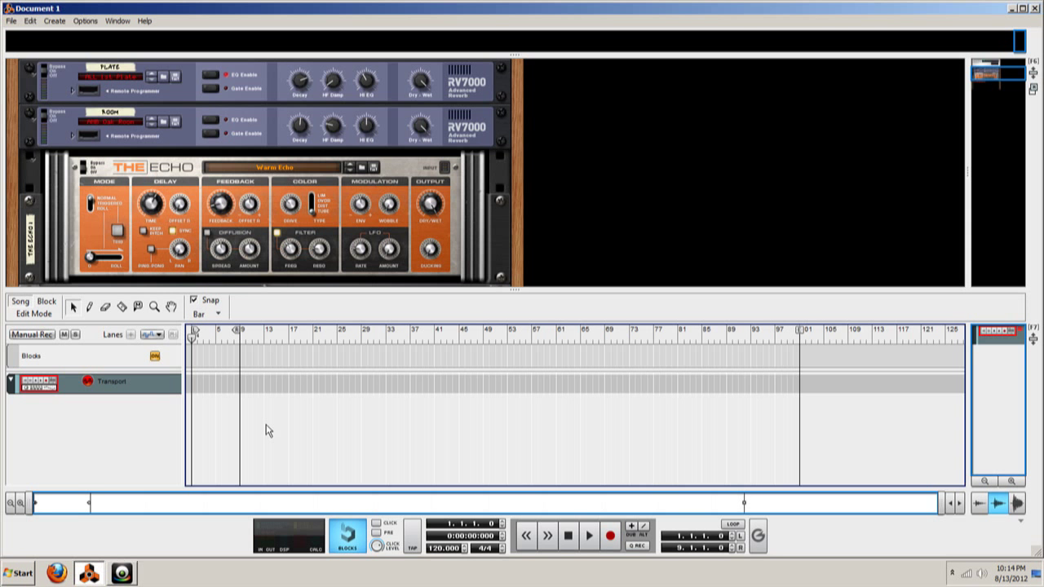
# Open the song 'sasfire 6' from the sasfire folder in the Song Browser
pyautogui.click(10, 22)
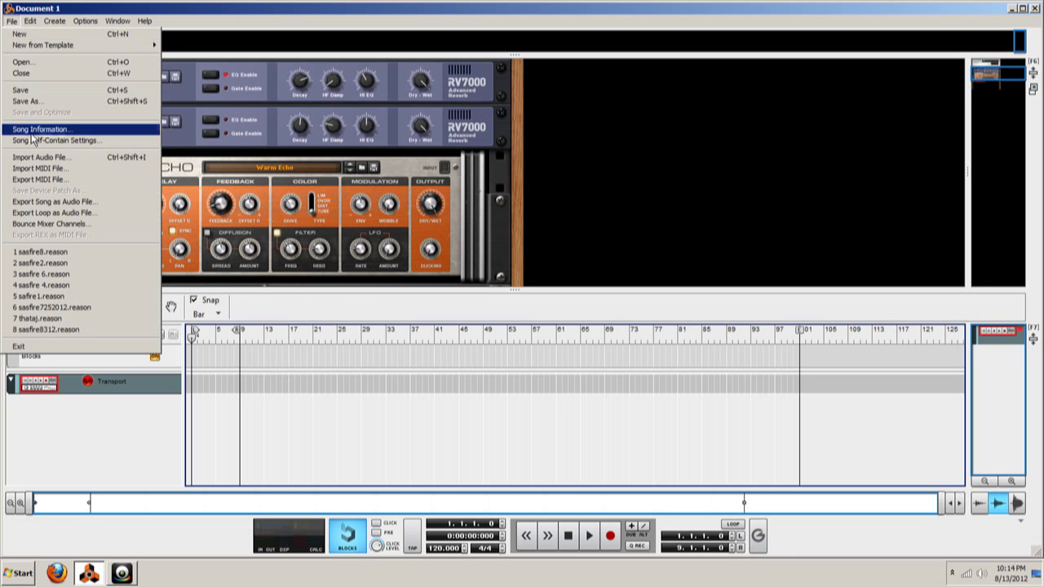
pyautogui.click(25, 64)
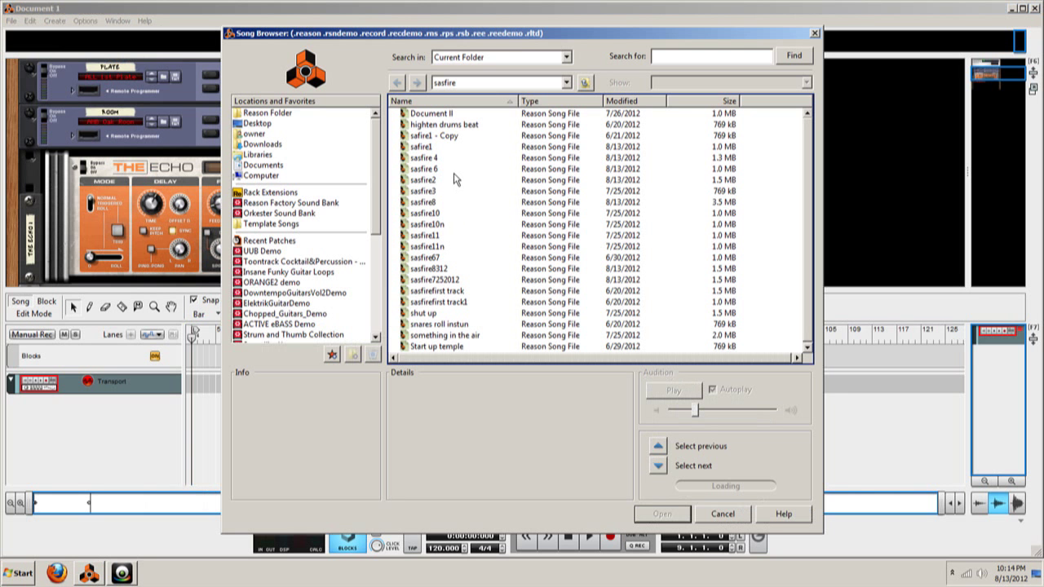
pyautogui.click(432, 171)
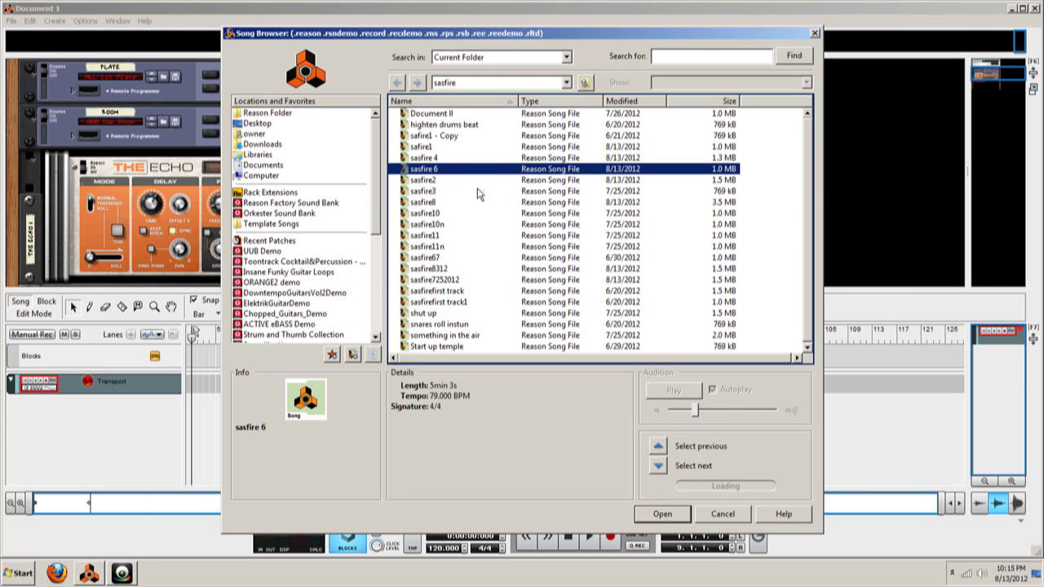
pyautogui.click(661, 514)
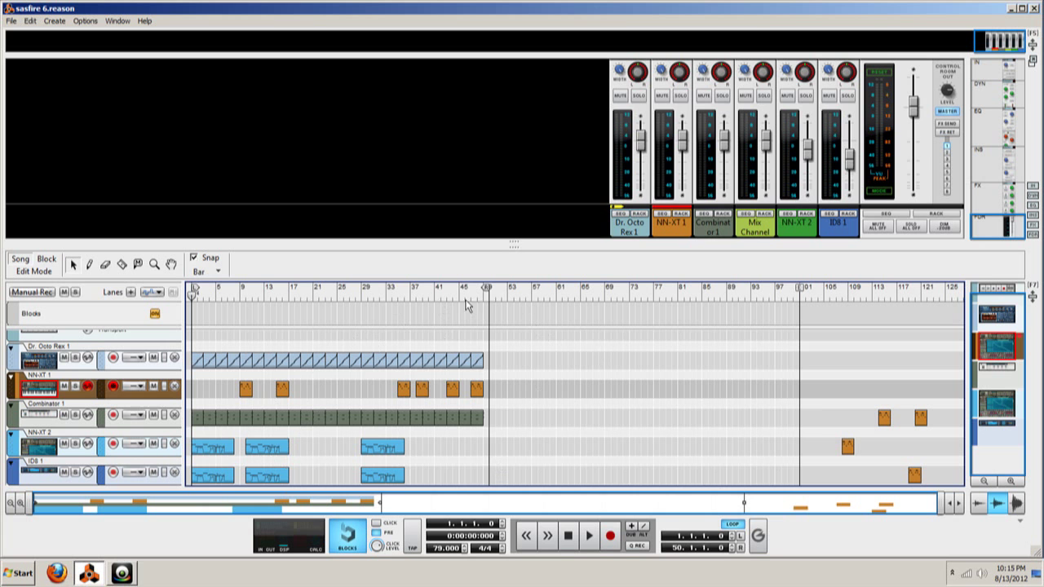
# Drag the right locator in the sequencer ruler from bar 50 back to bar 17
pyautogui.moveTo(488, 291)
pyautogui.mouseDown()
pyautogui.moveTo(304, 292)
pyautogui.moveTo(287, 302)
pyautogui.mouseUp()
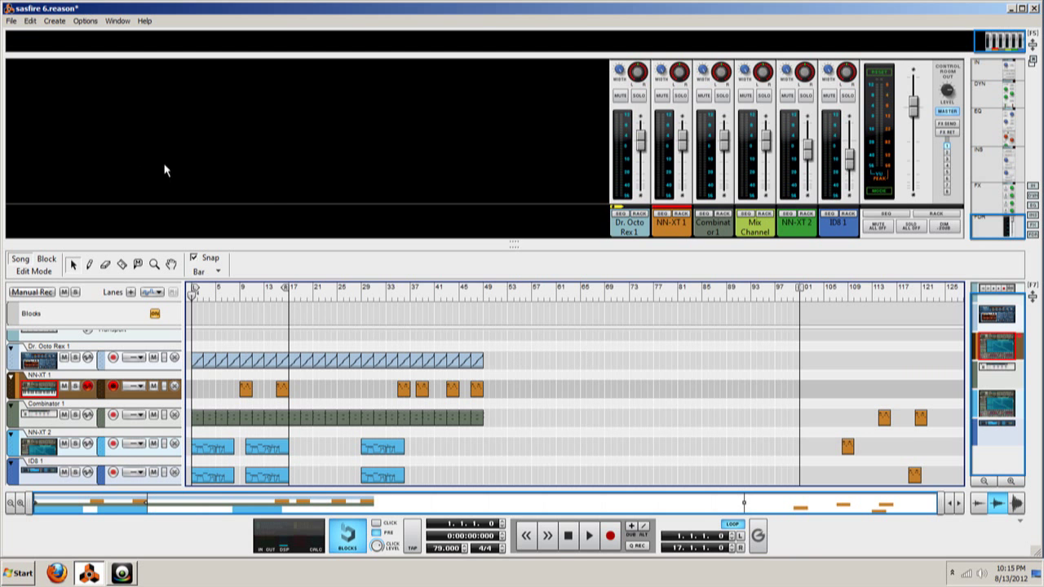
pyautogui.click(12, 21)
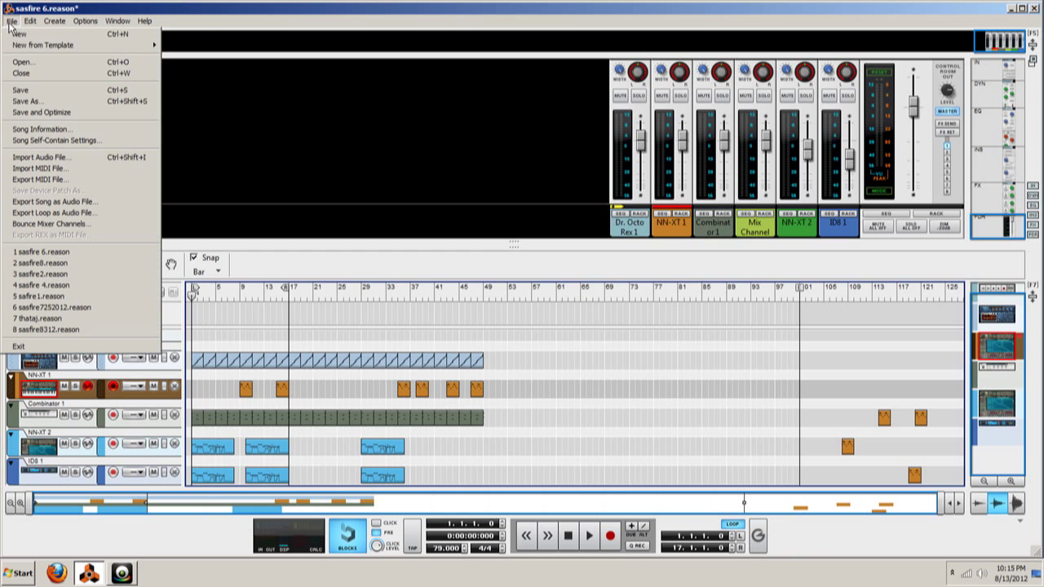
# Export the song to the desktop as WAV 'sasfire 6' at 44,100 Hz, 16-bit, stopping early and keeping the audio
pyautogui.click(31, 204)
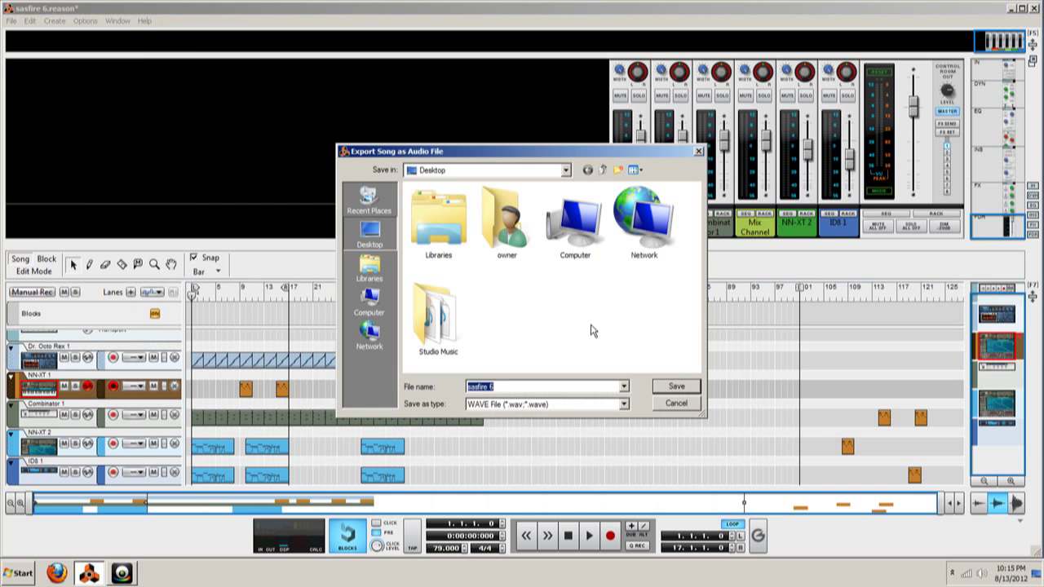
pyautogui.click(676, 390)
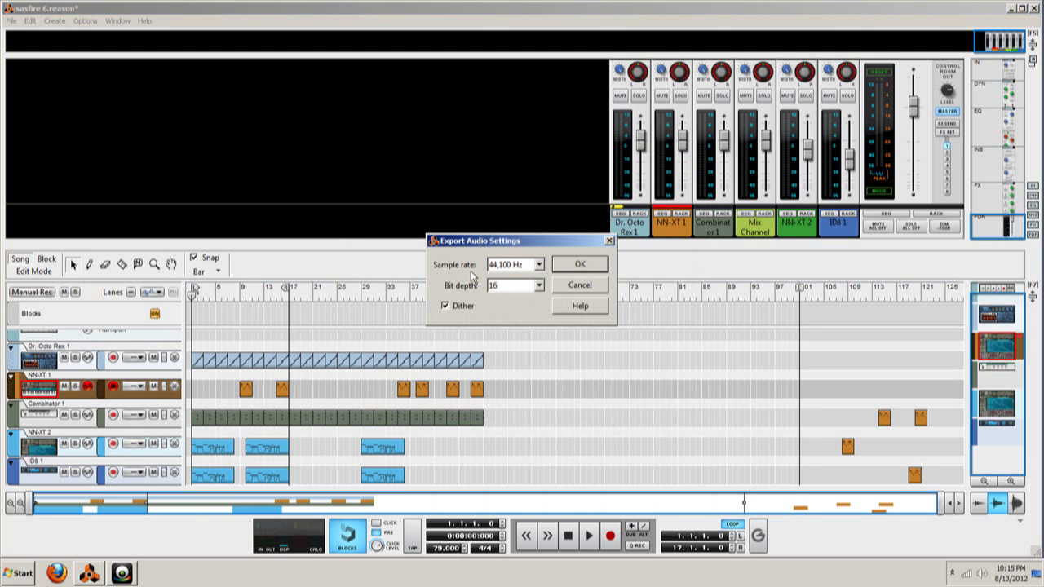
pyautogui.click(580, 265)
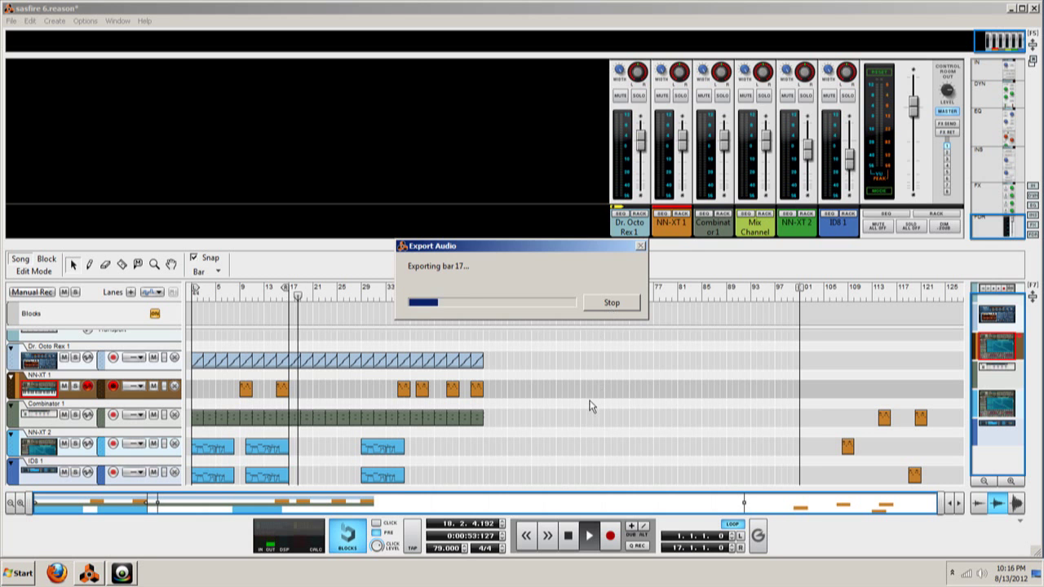
pyautogui.press('Escape')
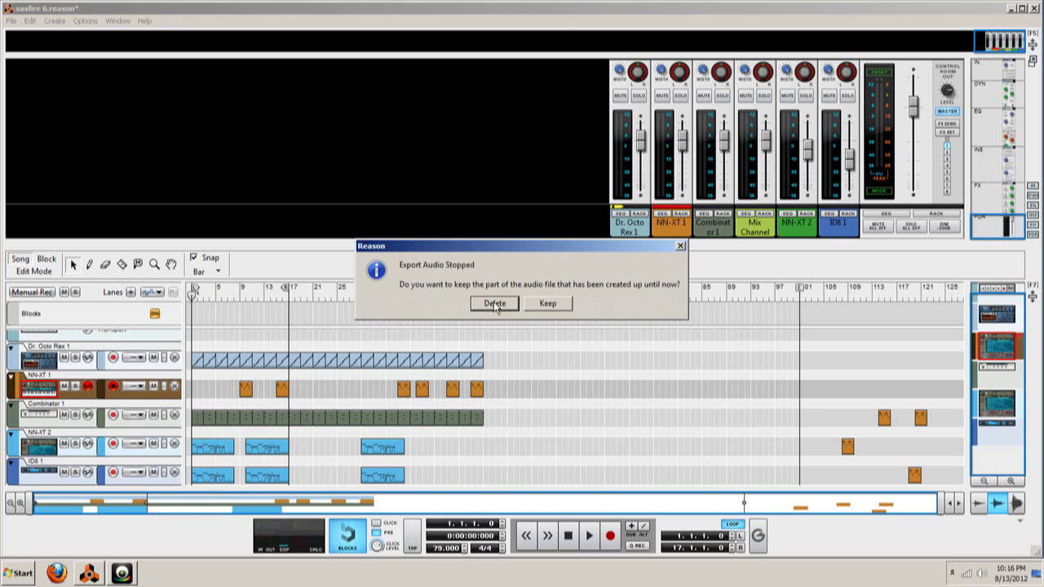
pyautogui.click(548, 305)
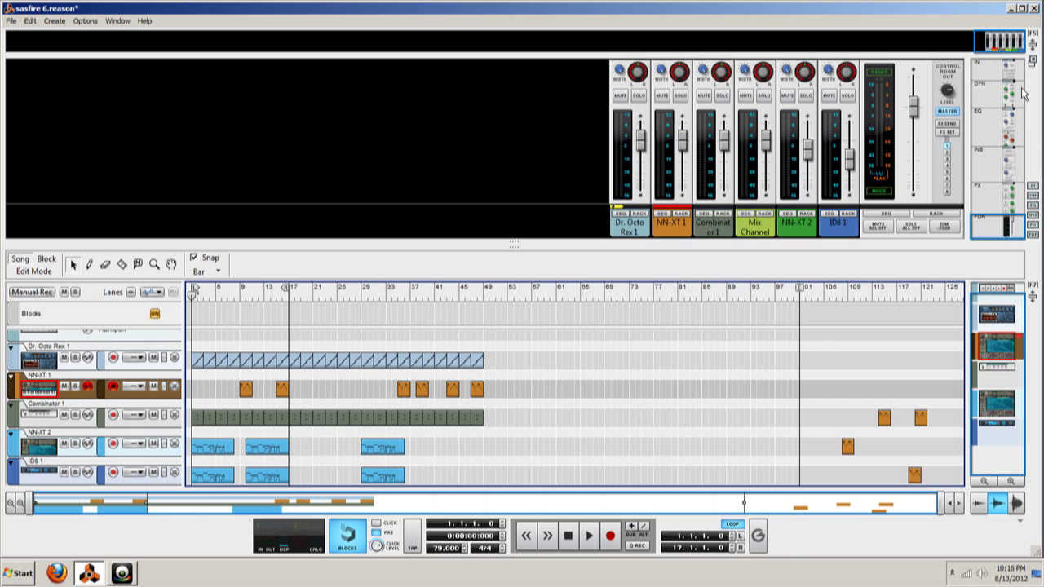
# Minimize Reason to reveal the Windows desktop
pyautogui.click(1012, 9)
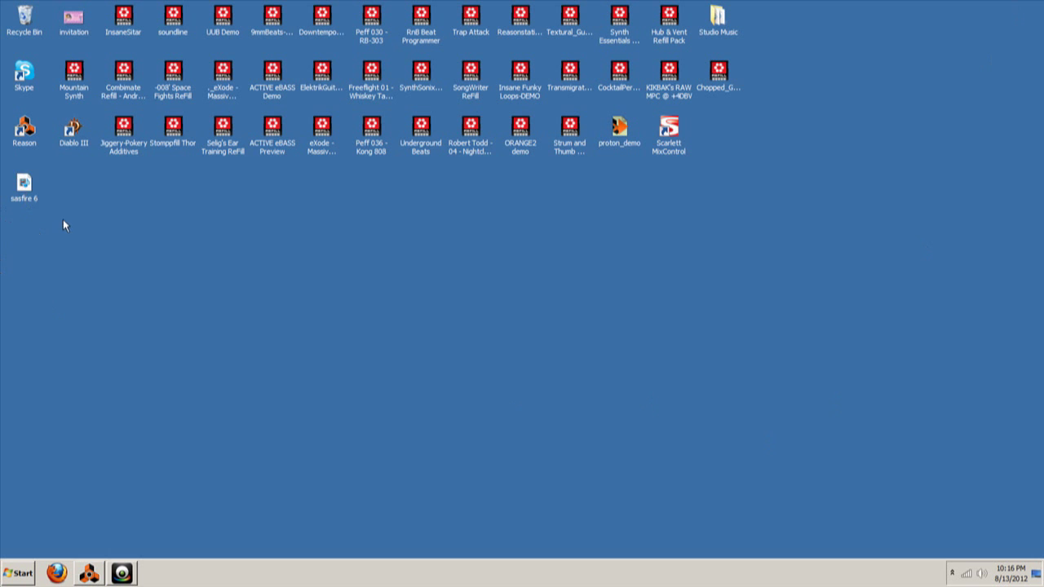
# Launch Firefox from the taskbar
pyautogui.moveTo(66, 196); pyautogui.dragTo(88, 323)
pyautogui.click(56, 574)
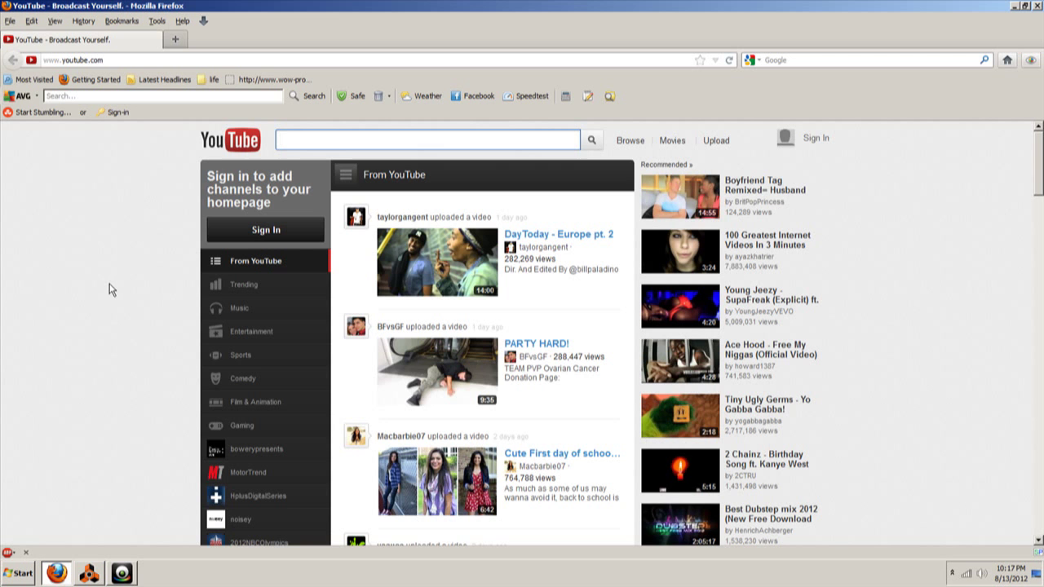
# Load media.io's Online Audio Converter in a new Firefox tab
pyautogui.click(175, 39)
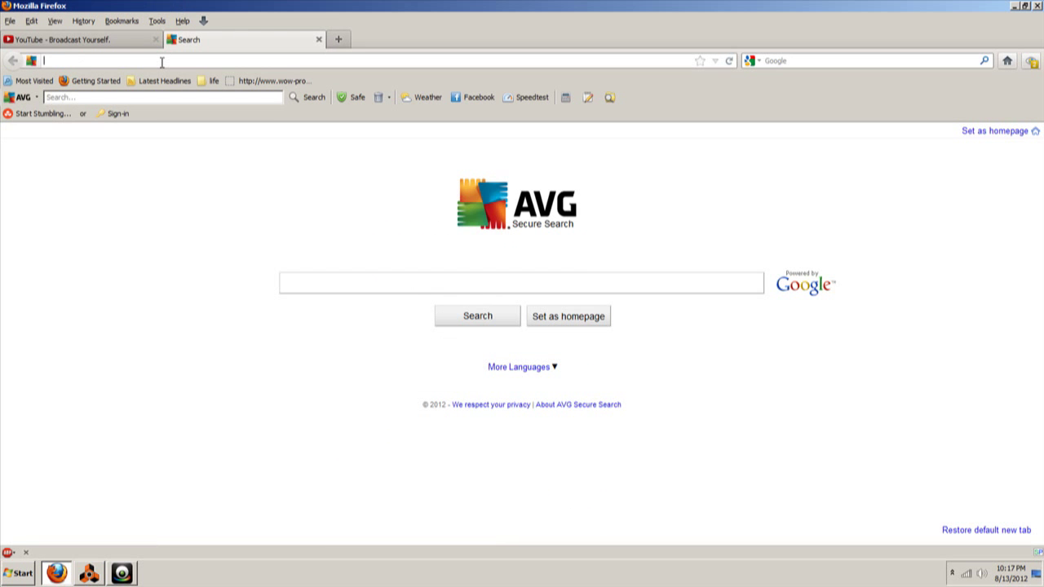
pyautogui.click(162, 62)
pyautogui.write('med')
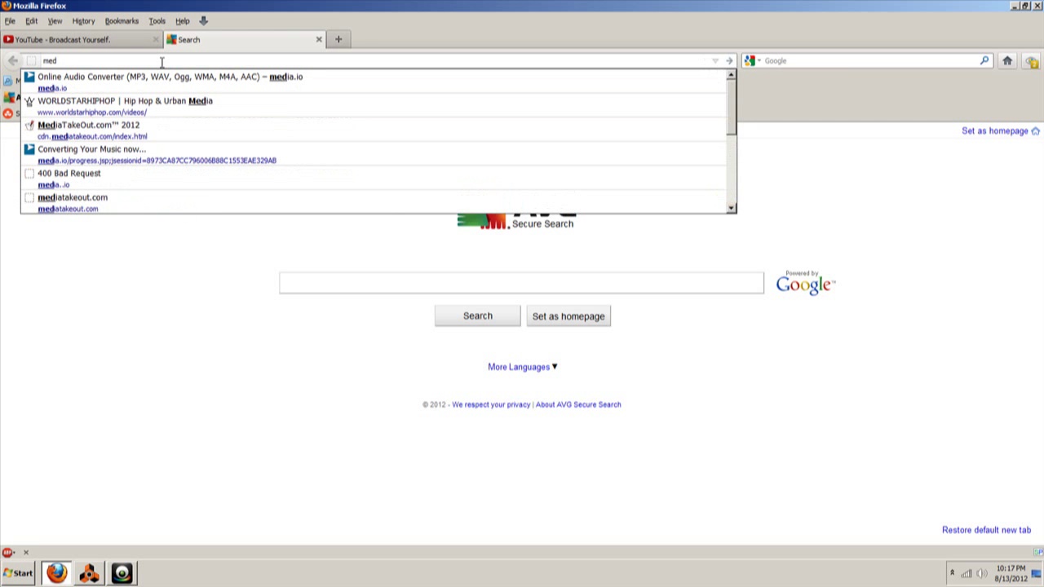
pyautogui.write('ia.io')
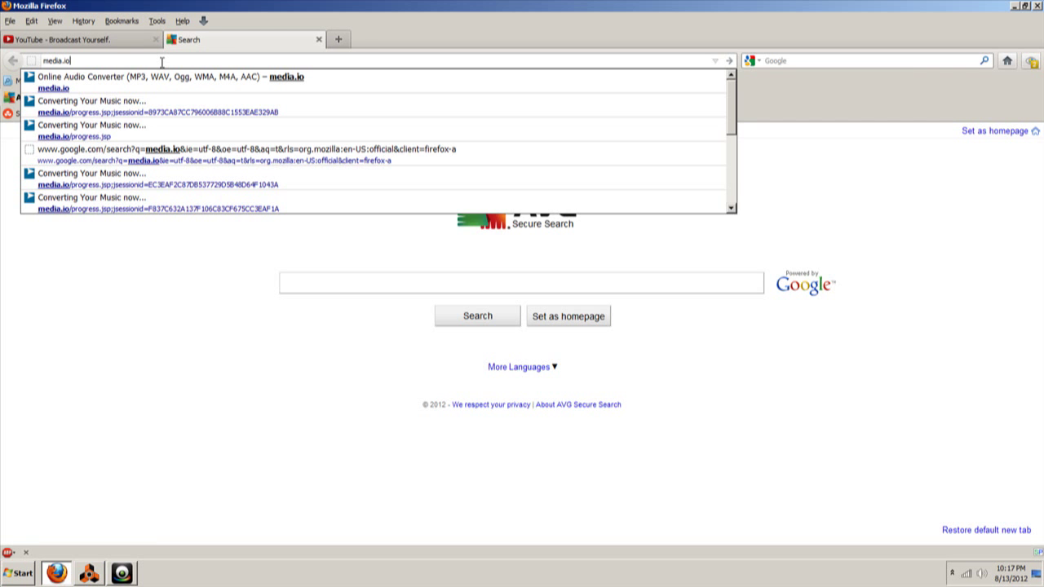
pyautogui.press('Return')
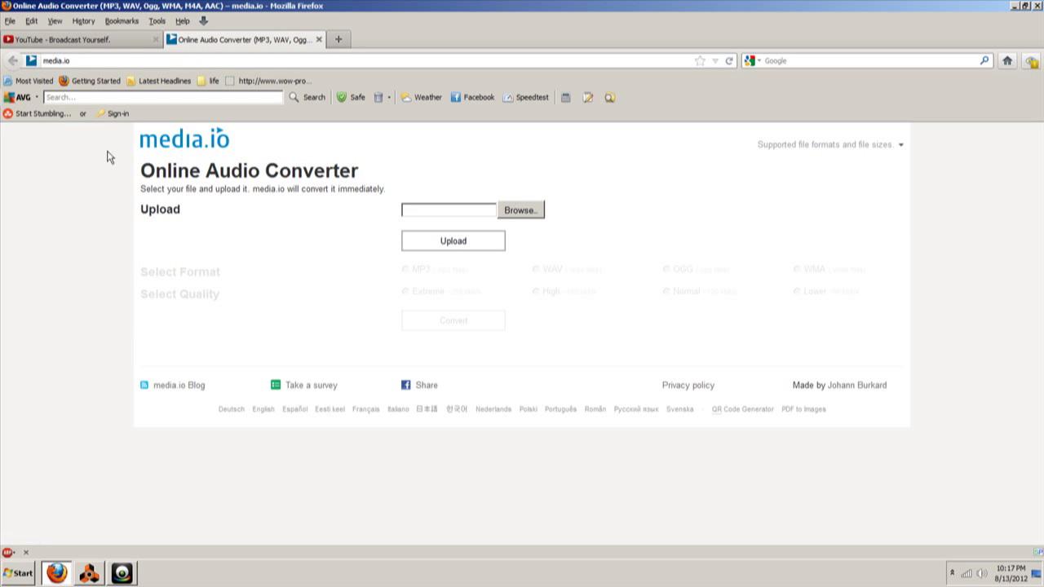
# Select 'sasfire 6' from the Desktop and upload it to media.io
pyautogui.click(526, 217)
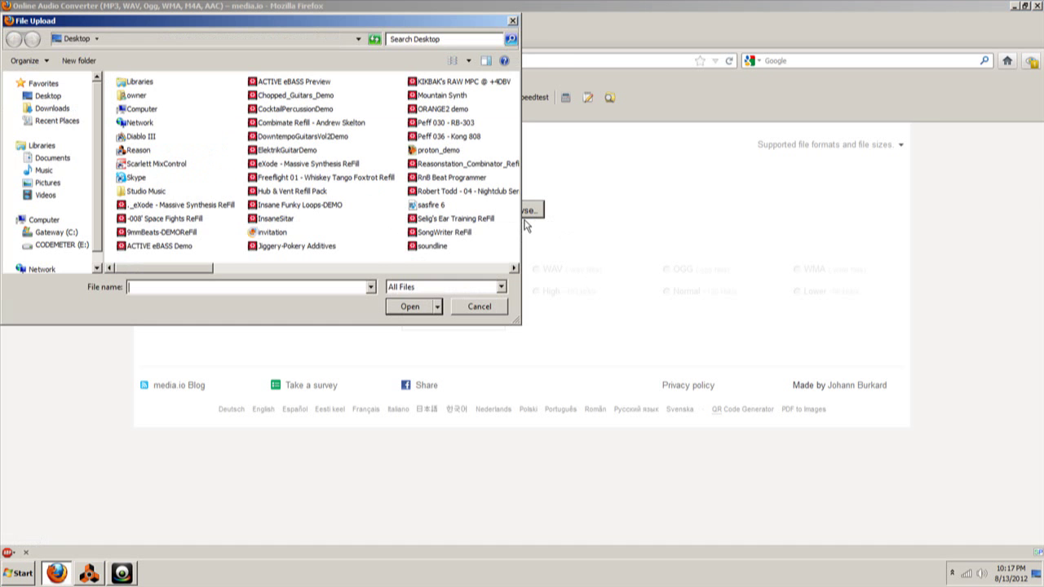
pyautogui.click(443, 211)
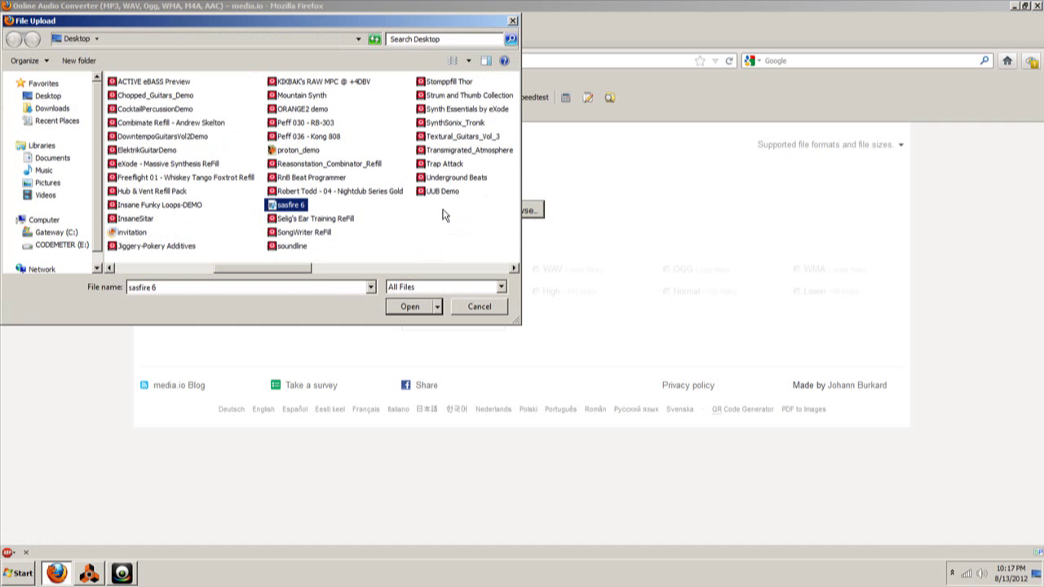
pyautogui.click(409, 308)
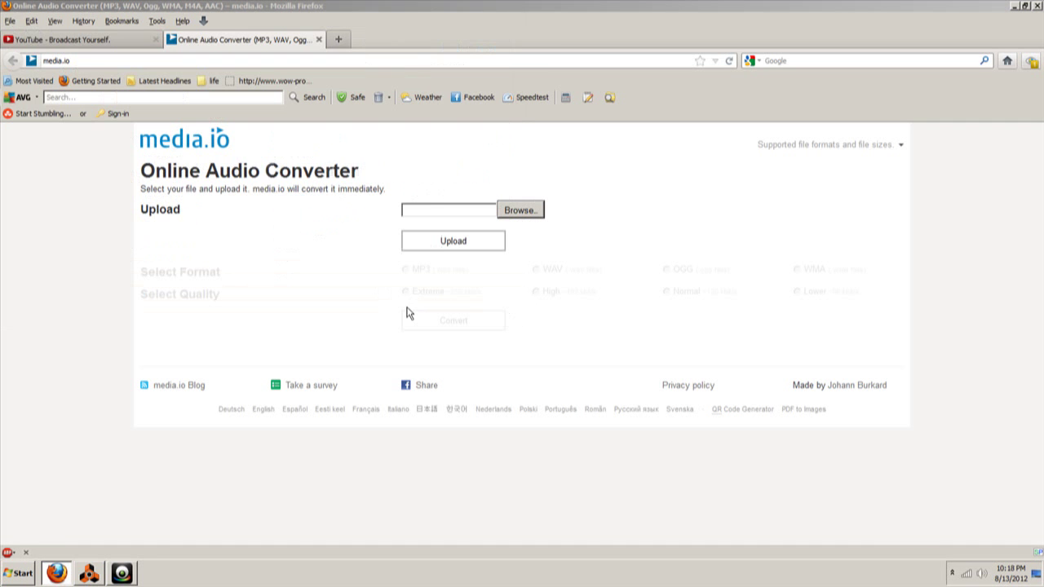
pyautogui.click(447, 248)
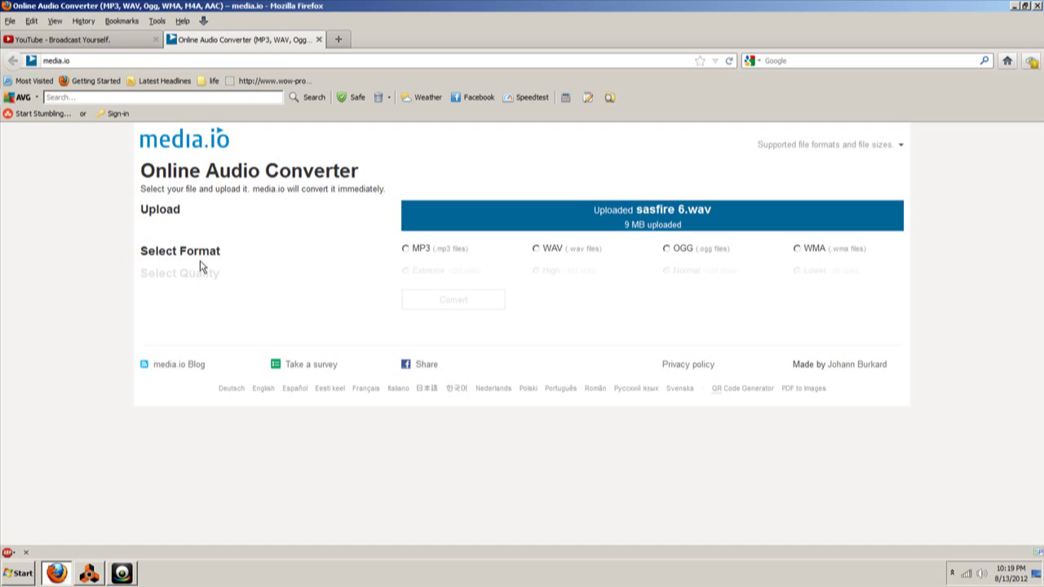
# Convert to MP3 at Extreme ~256 kbit/s quality and download the 2 MB sasfire 6.mp3 to Windows Media Player
pyautogui.click(404, 251)
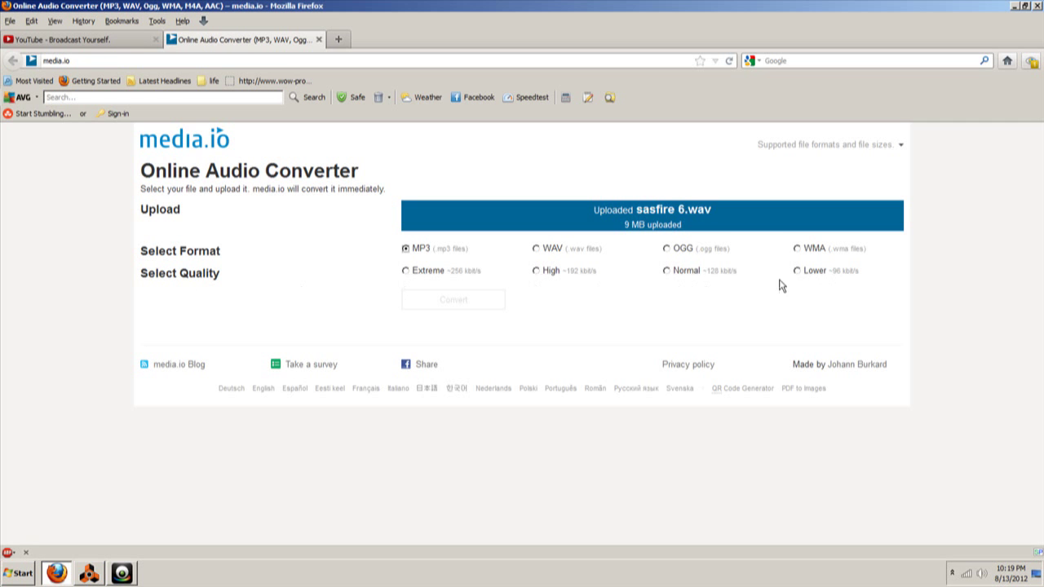
pyautogui.click(406, 274)
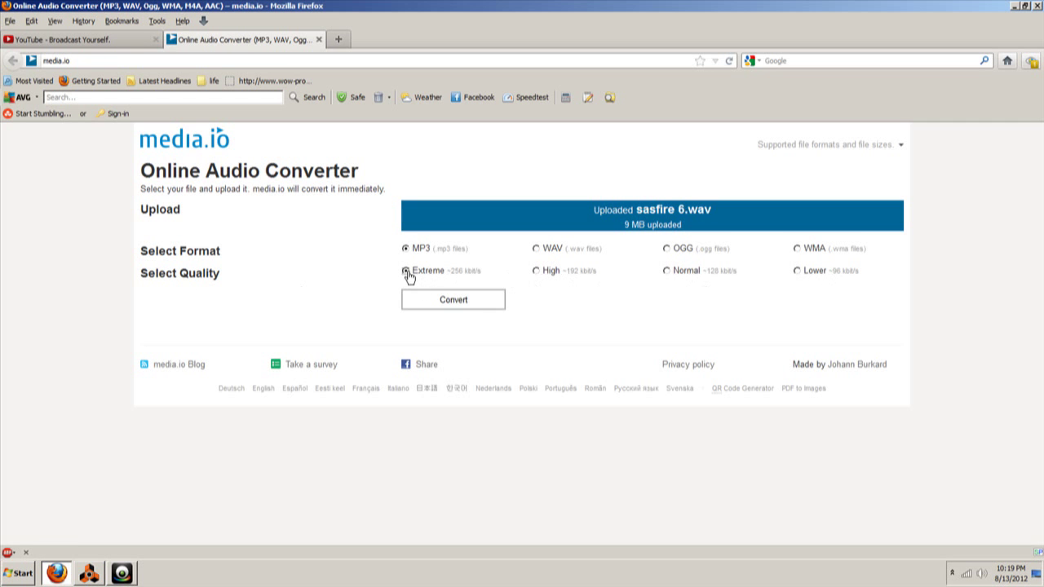
pyautogui.click(432, 301)
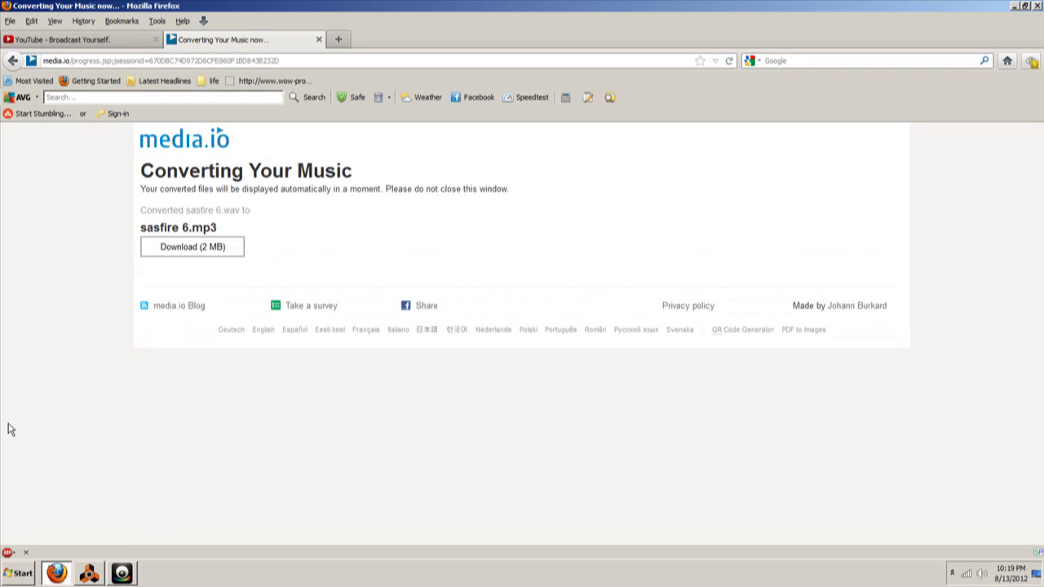
pyautogui.click(174, 253)
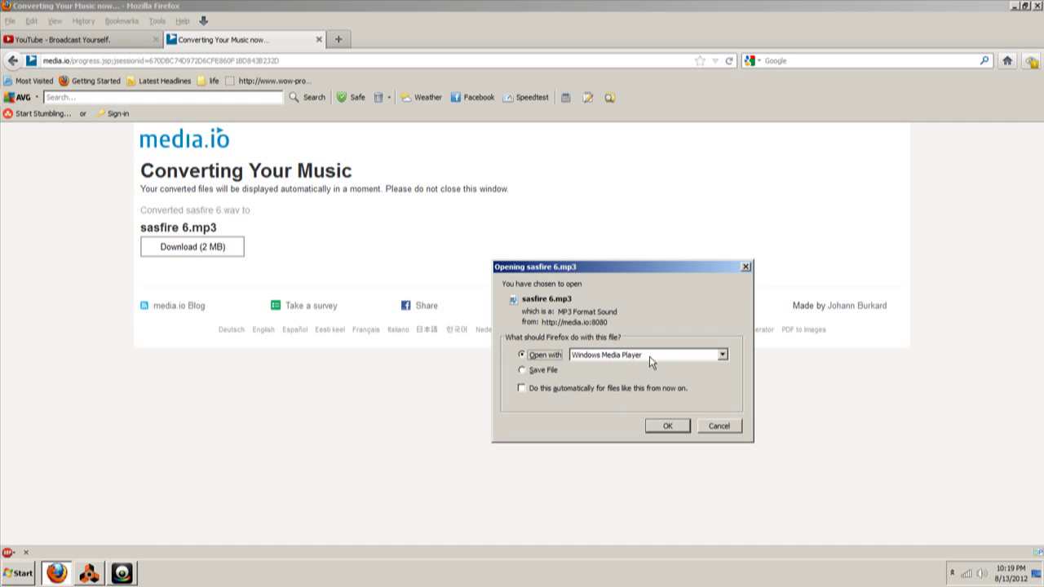
pyautogui.click(665, 426)
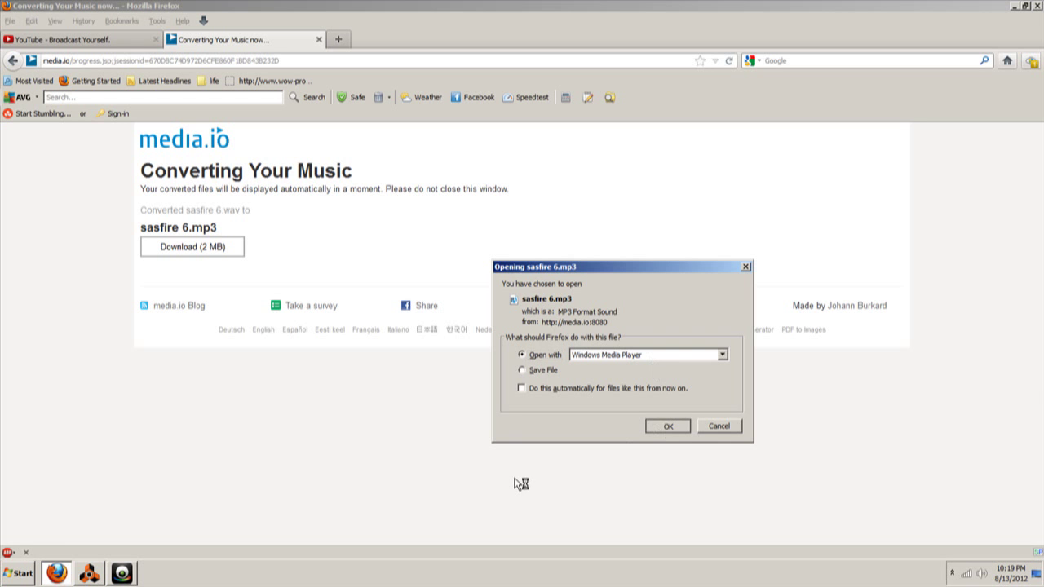